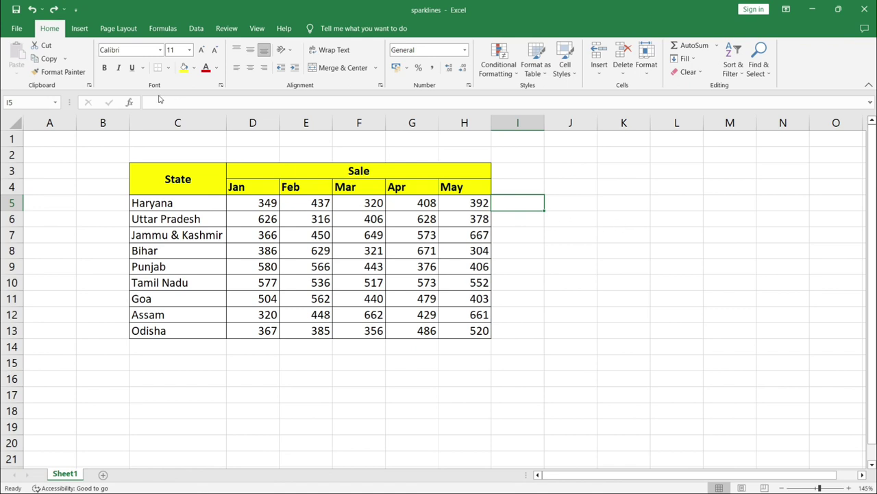
Switch to the Insert ribbon to reach the Sparklines group beside the state sales table
click(81, 29)
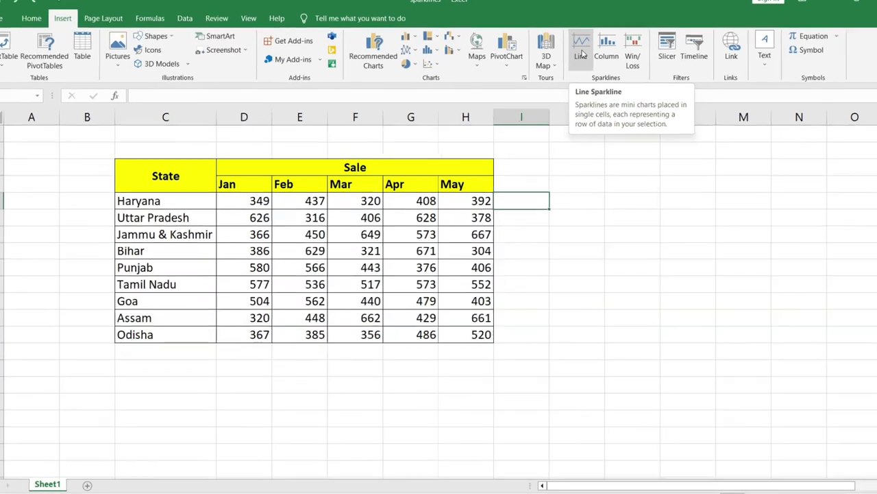
Create a line sparkline in $I$5 charting Haryana's Jan–May sales from D5:H5
click(575, 61)
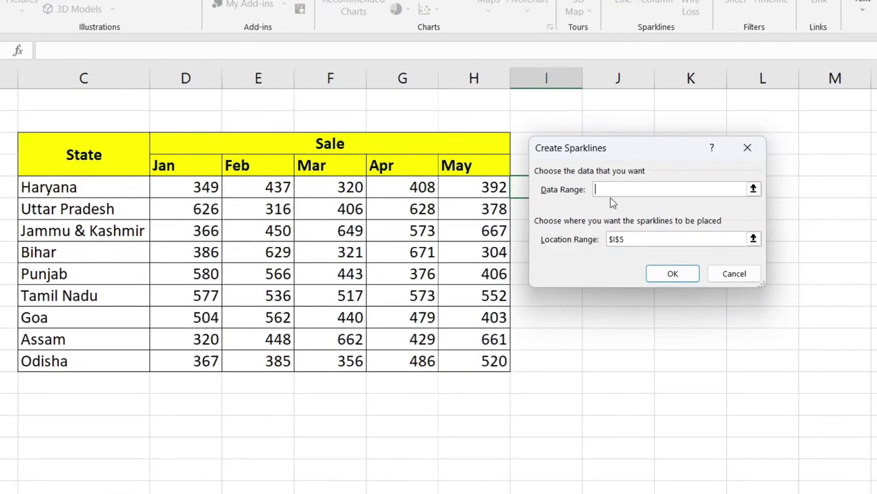
drag(621, 150, 671, 135)
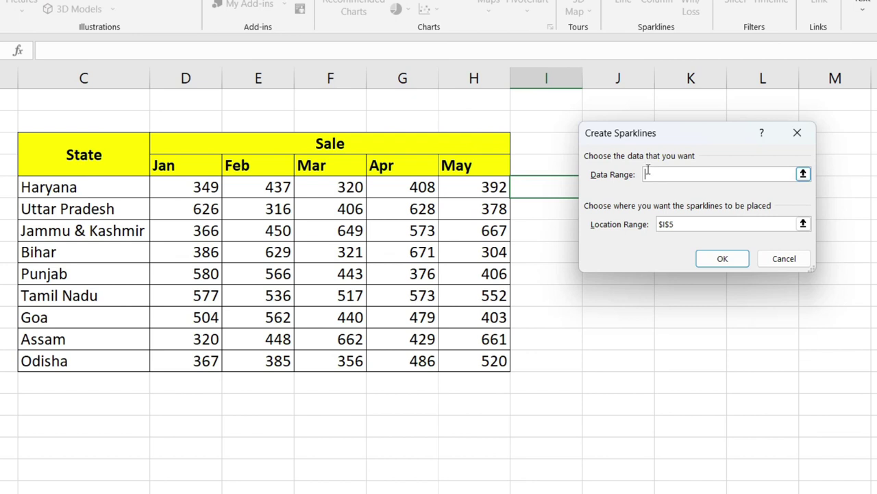
click(170, 190)
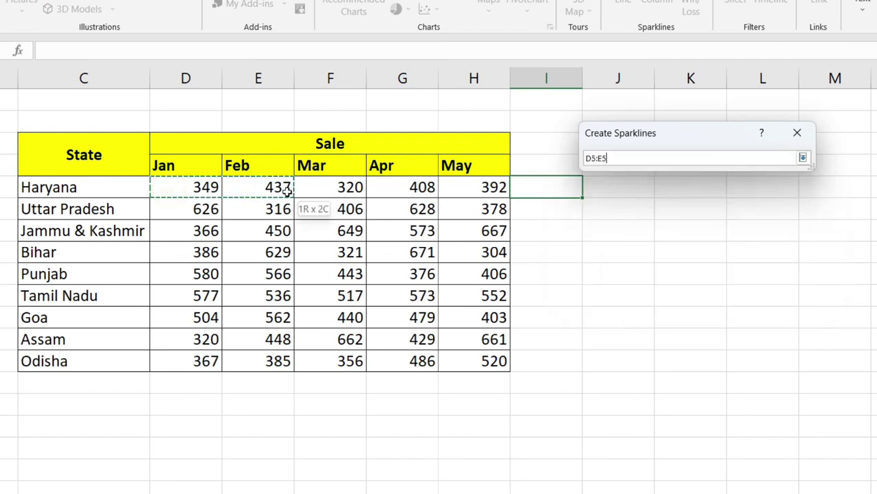
drag(170, 190, 492, 188)
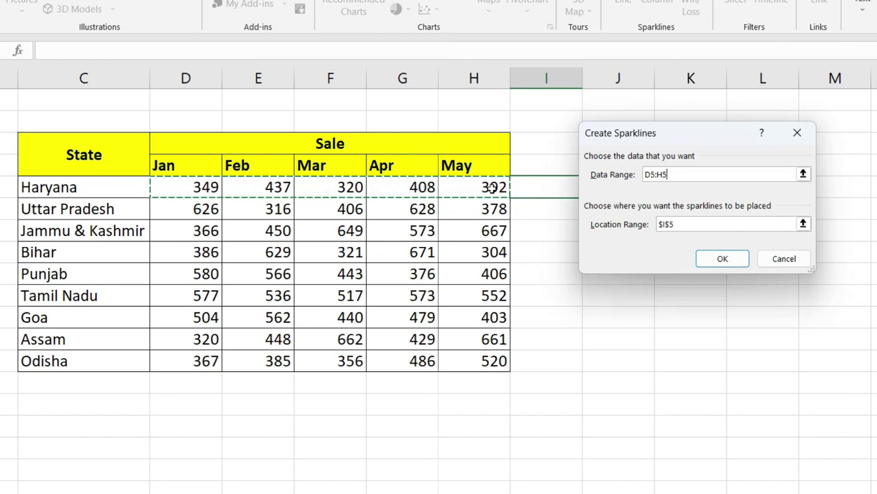
click(691, 227)
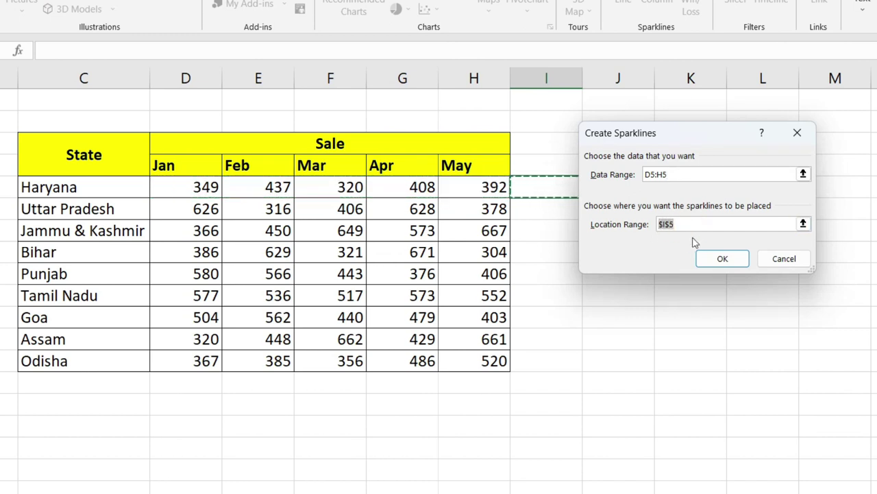
click(539, 187)
double_click(713, 223)
key(BackSpace)
click(553, 188)
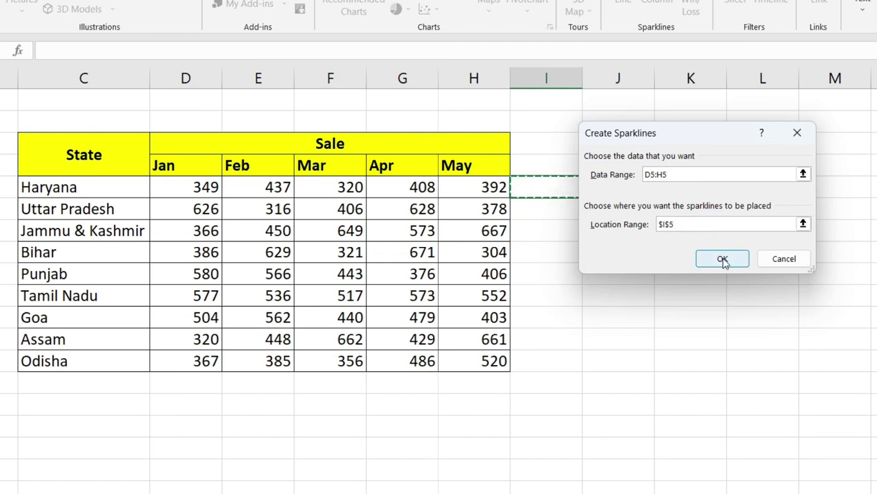
click(723, 259)
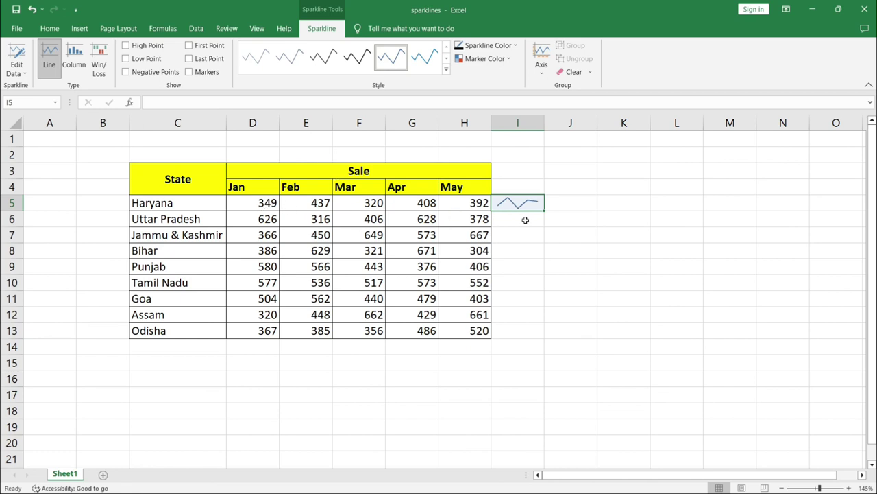
Widen column I so Haryana's sparkline in I5 stretches out, then click I8
drag(544, 122, 602, 122)
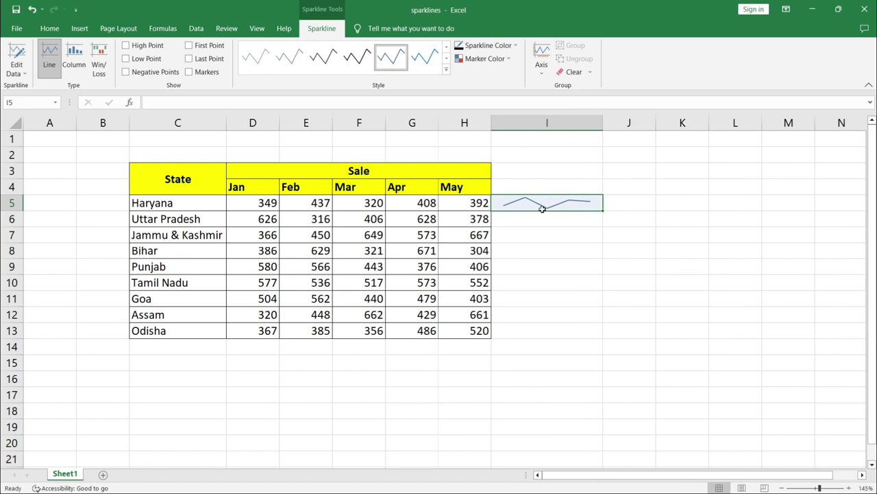
click(538, 246)
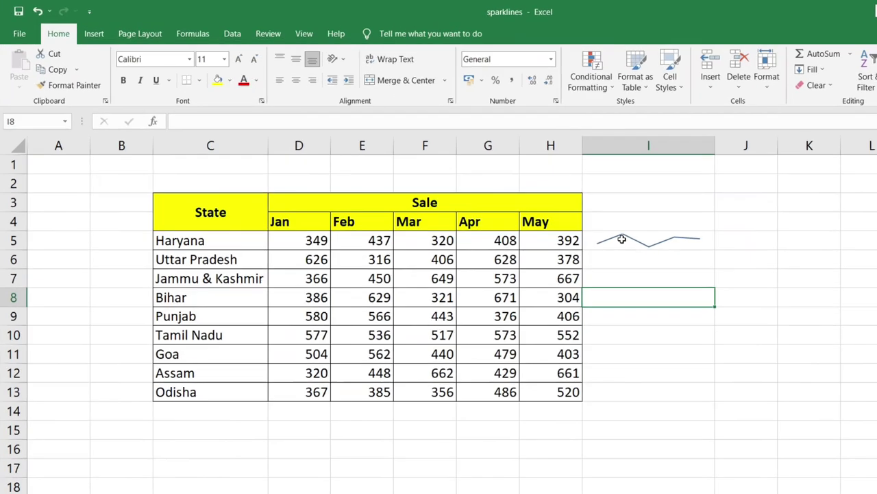
Review the I5 sparkline's source range D5:H5 through Edit Data, then reselect I5
click(524, 201)
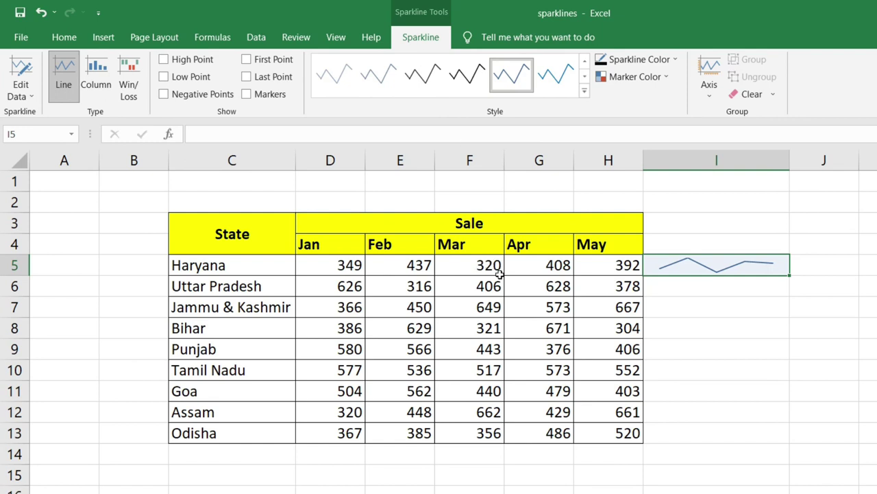
click(26, 97)
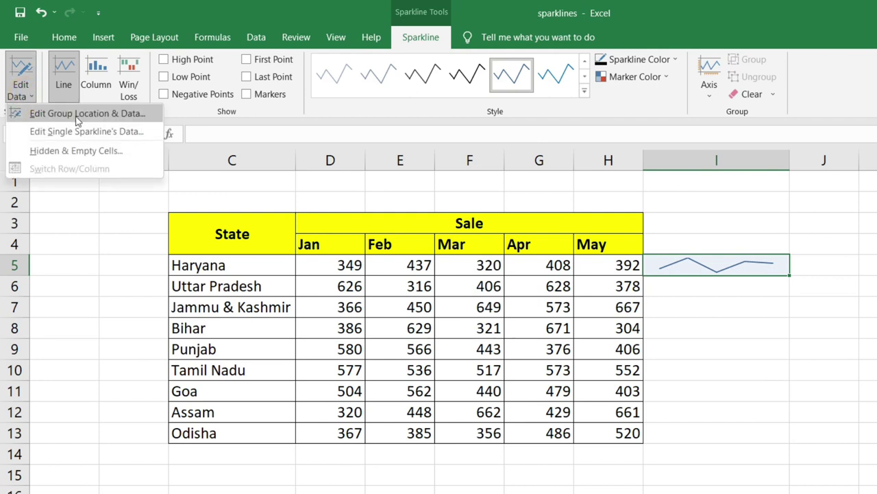
drag(312, 265, 600, 263)
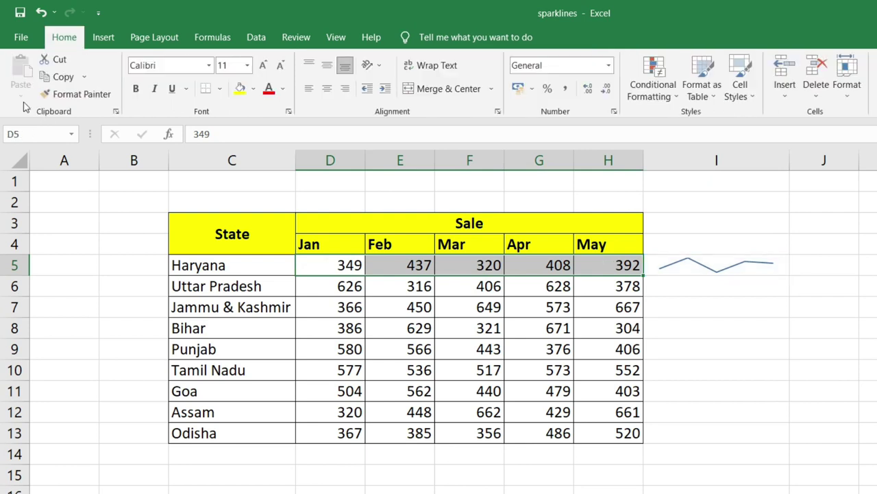
click(660, 264)
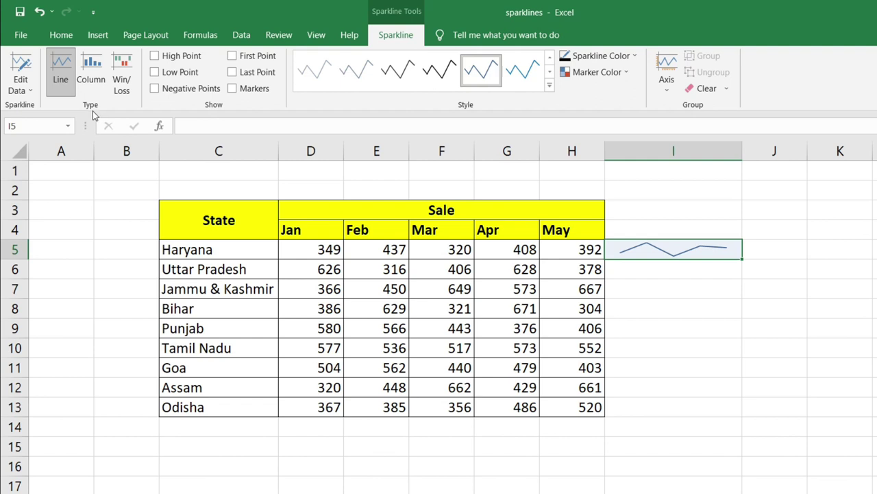
click(92, 81)
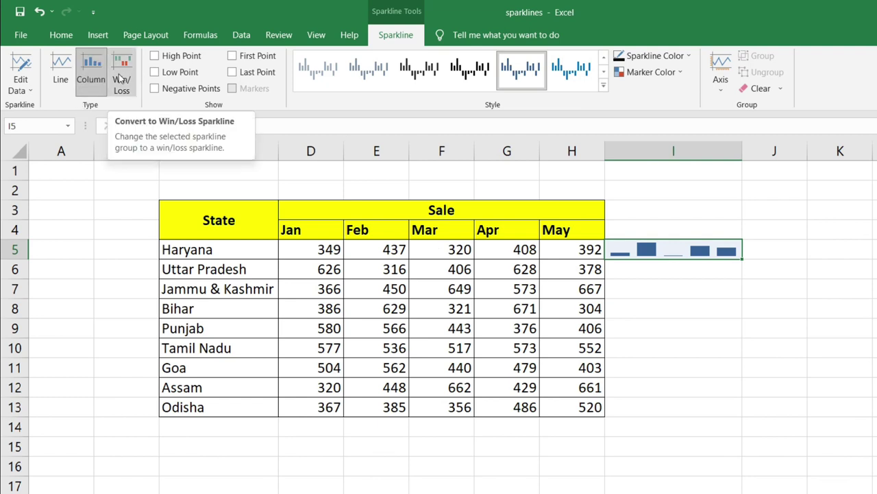
click(59, 72)
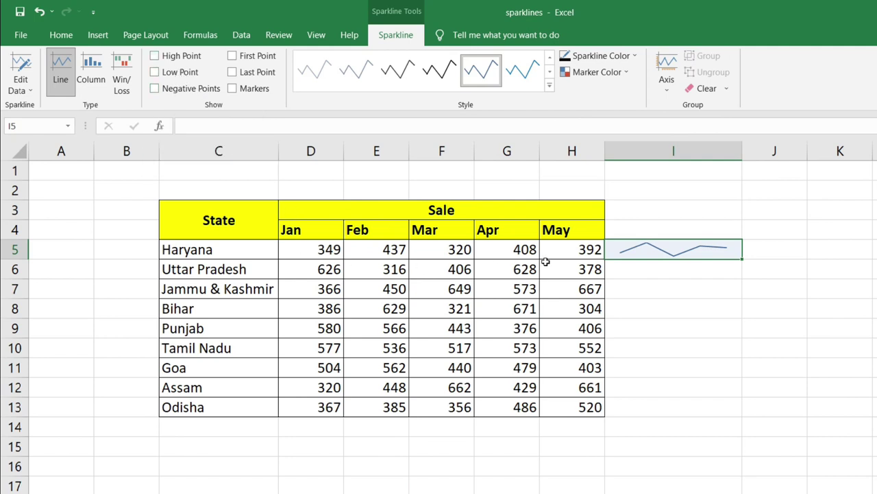
Try the High, Low and Negative point markers on the I5 sparkline, then turn each off
click(155, 57)
click(155, 57)
click(155, 72)
click(154, 72)
click(165, 91)
click(165, 91)
Try First and Last point markers, then show markers on every data point
click(232, 56)
click(246, 56)
click(250, 74)
click(250, 75)
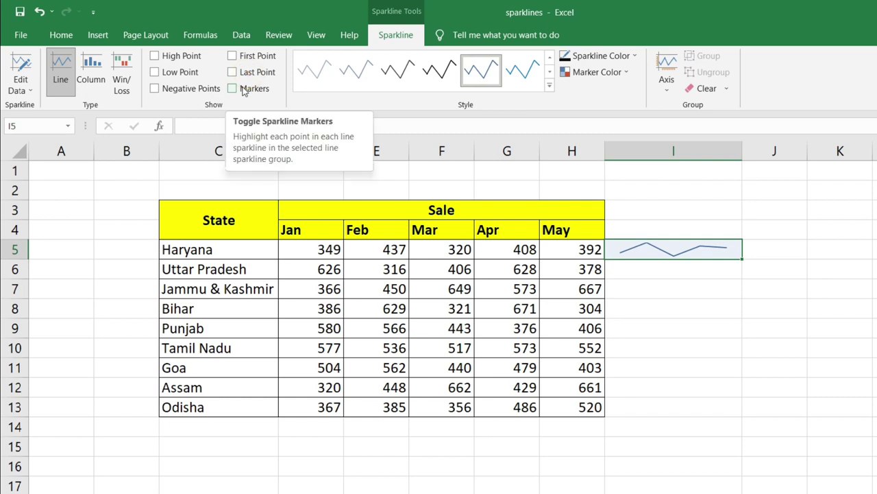
click(242, 91)
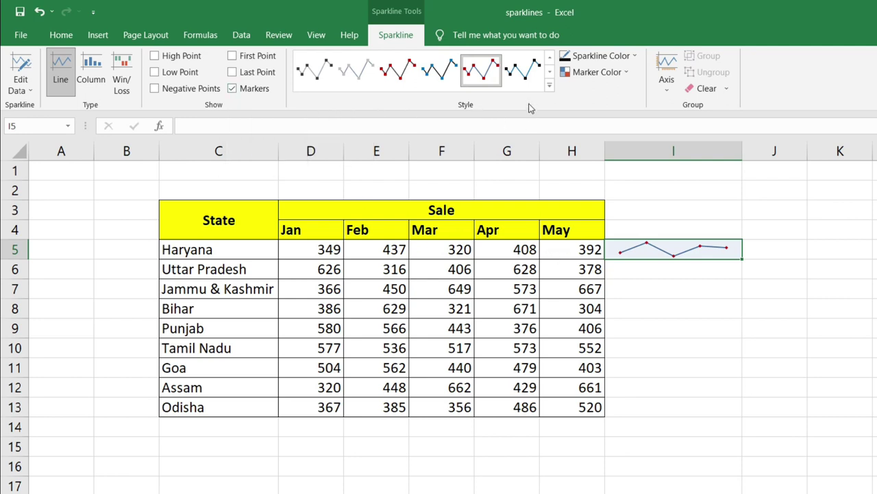
After trying a blue style, hide the I5 sparkline's markers and colour it red
click(551, 87)
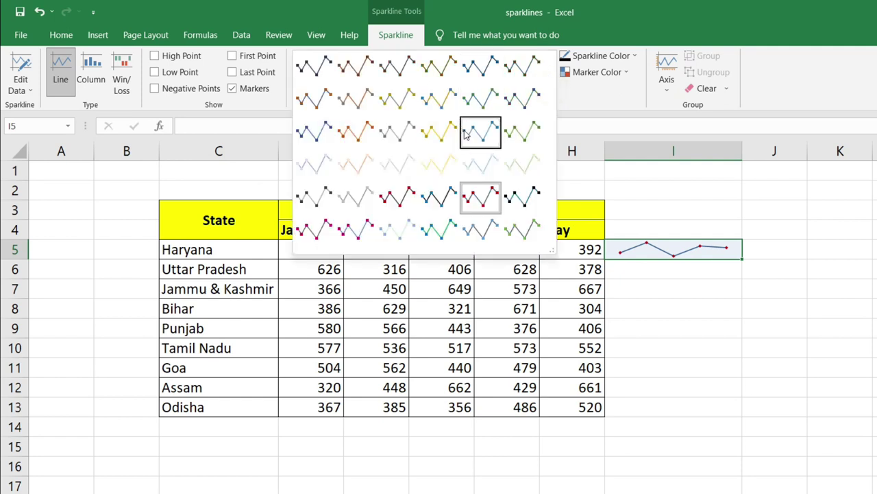
click(465, 130)
click(550, 85)
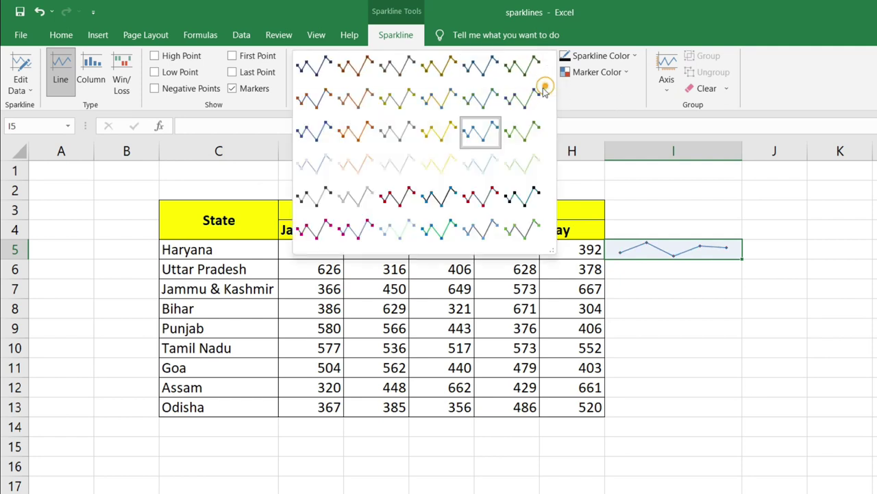
click(483, 69)
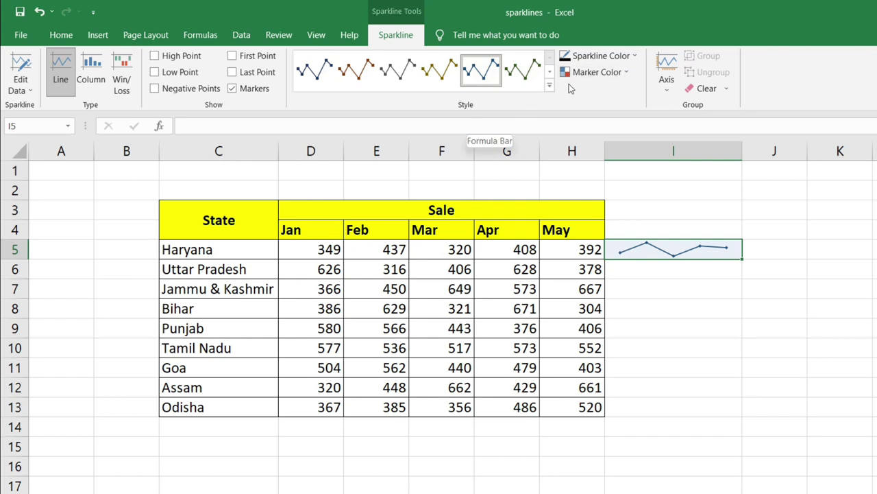
click(235, 88)
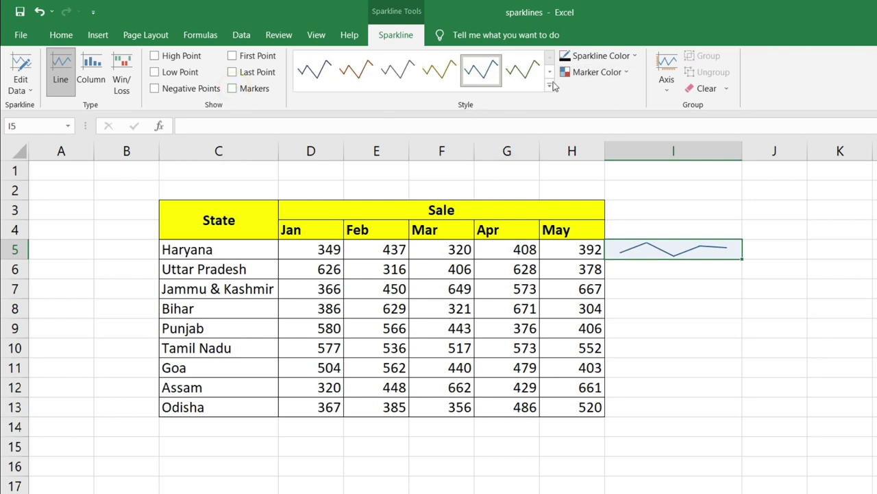
click(627, 58)
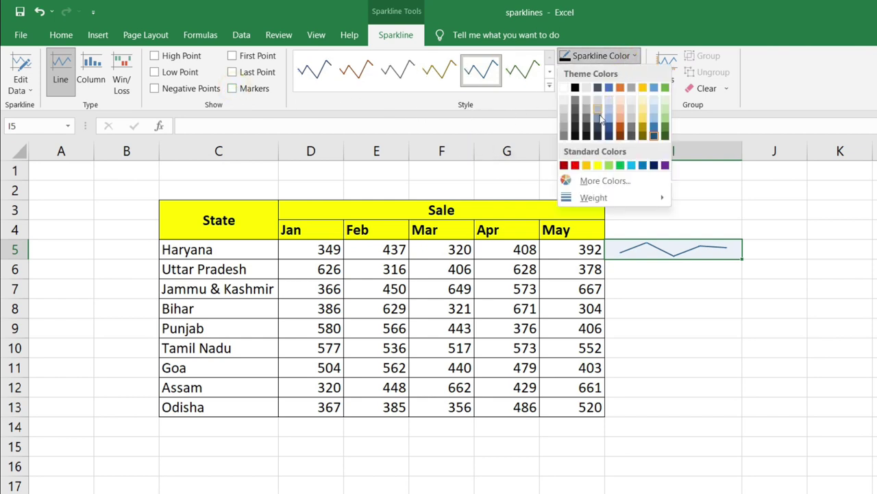
click(576, 164)
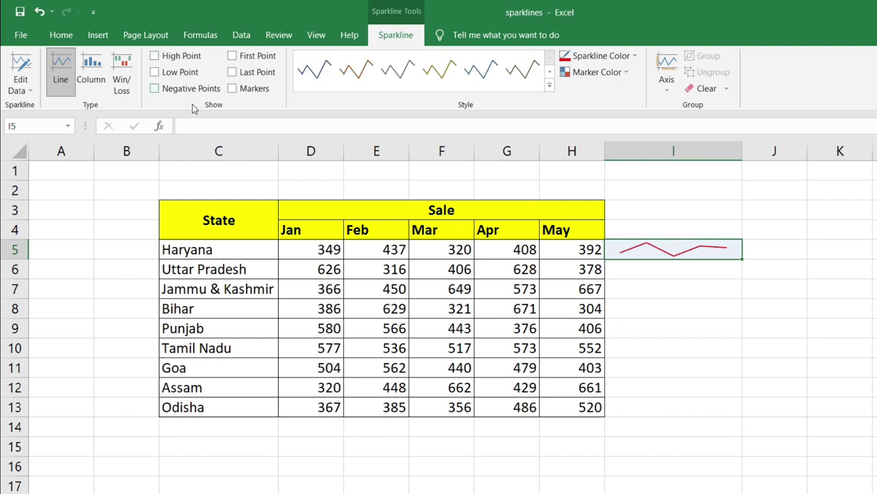
Colour the I5 sparkline's markers light green
click(604, 75)
mouse_move(600, 109)
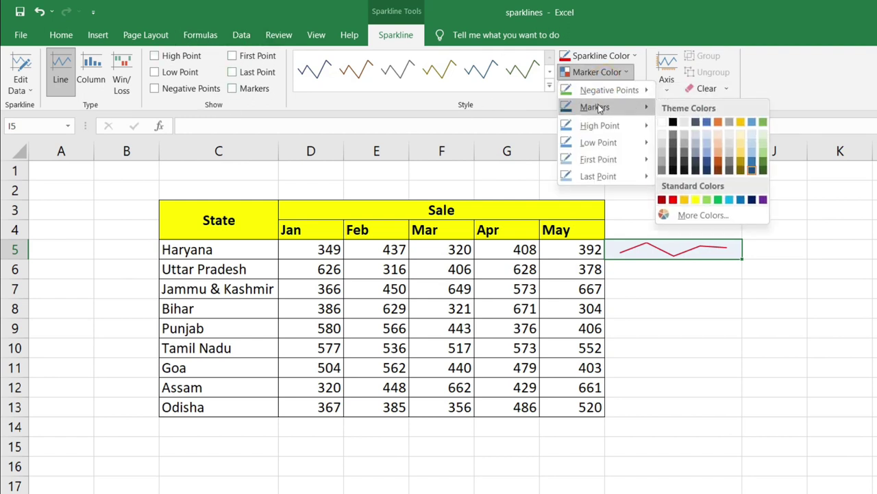
click(710, 202)
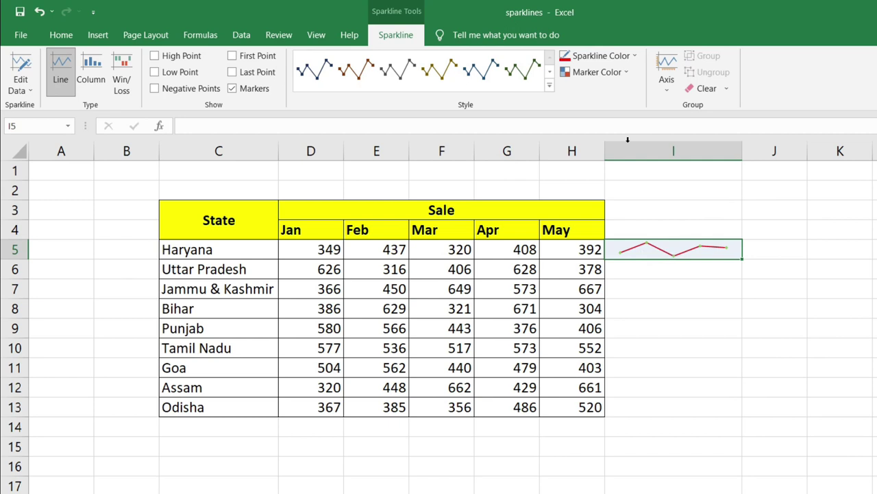
Give the sparkline's first point a dark marker colour, then reselect I5
click(606, 72)
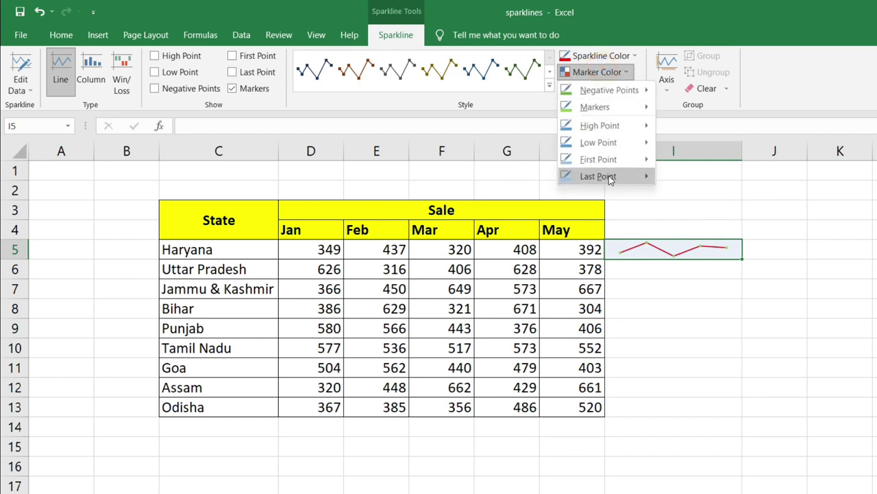
mouse_move(619, 129)
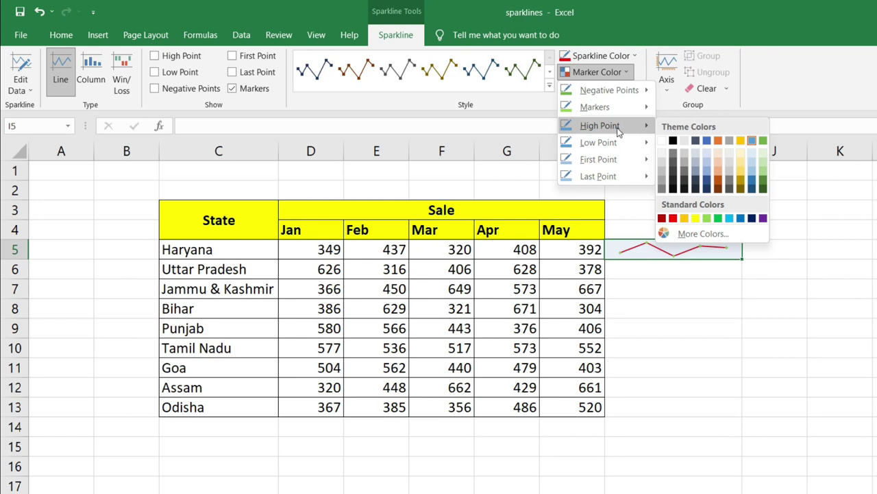
mouse_move(606, 115)
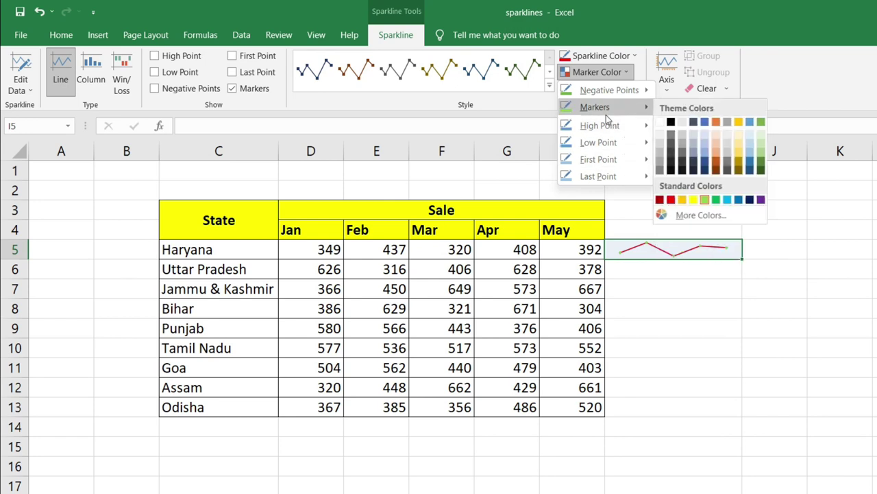
mouse_move(646, 121)
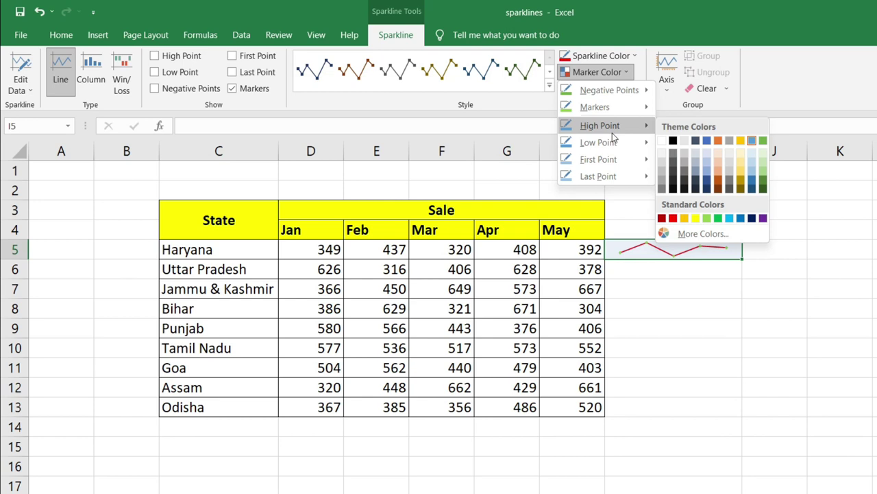
mouse_move(628, 164)
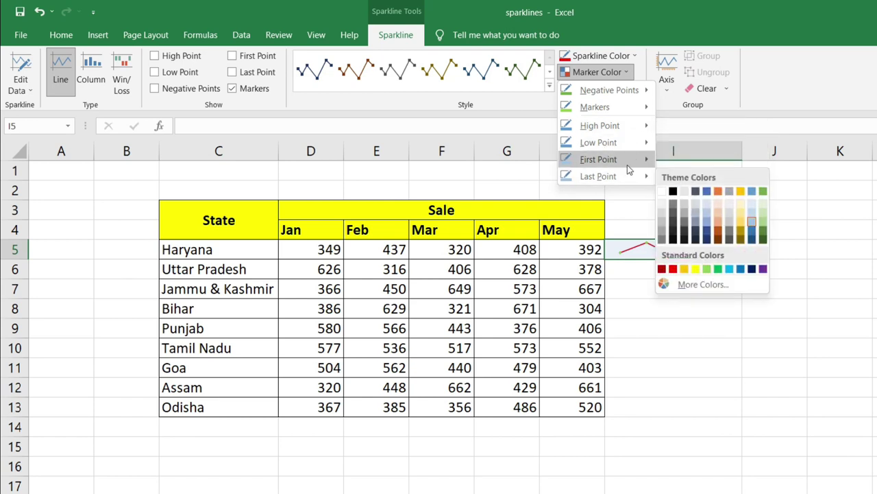
click(673, 174)
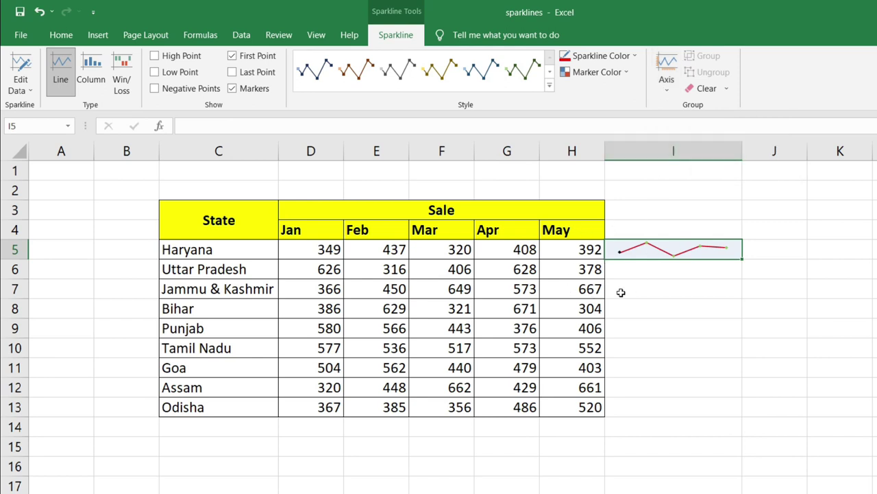
click(709, 283)
click(704, 252)
Fill the I5 sparkline down to I13, then check the resulting I5:I13 sparkline group
drag(741, 259, 741, 416)
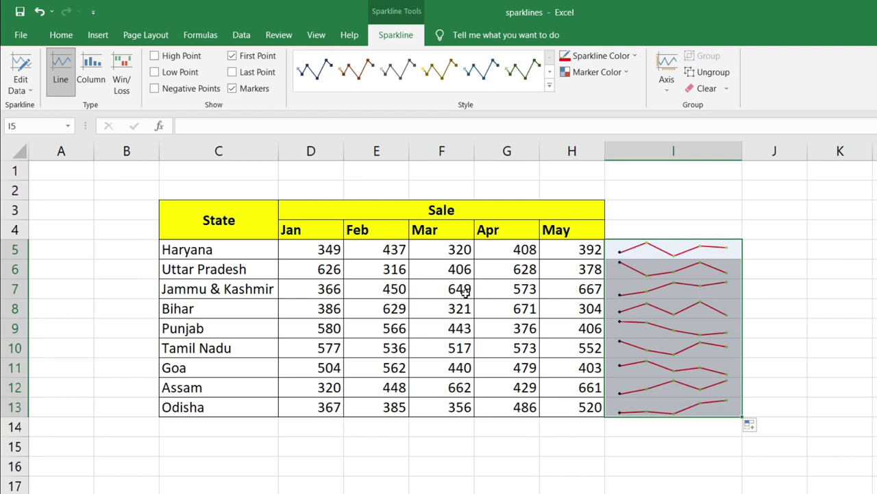
click(442, 289)
click(685, 254)
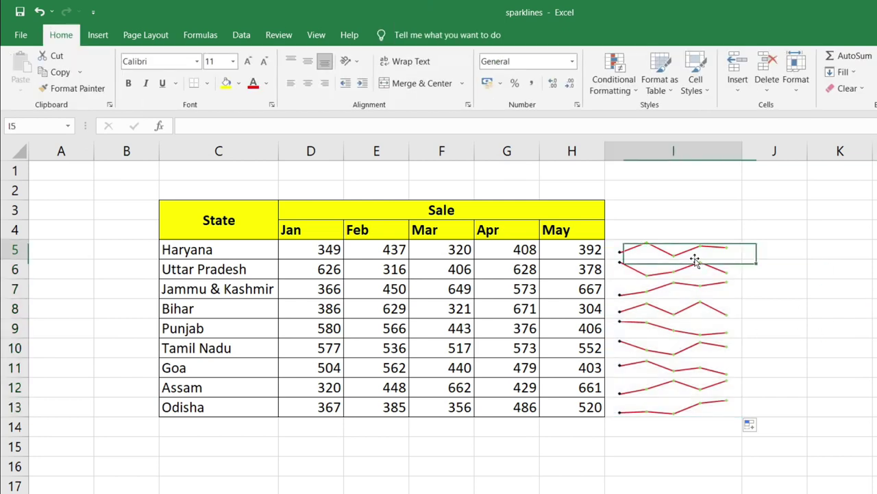
click(752, 300)
click(678, 288)
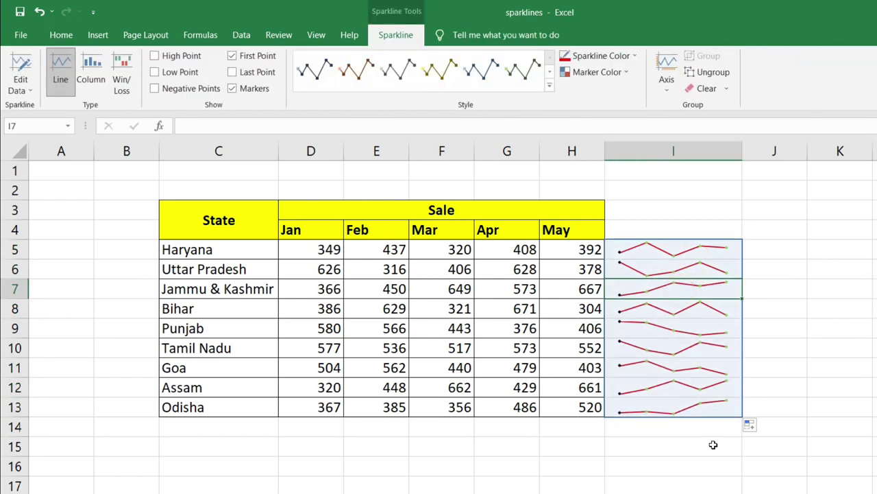
click(813, 251)
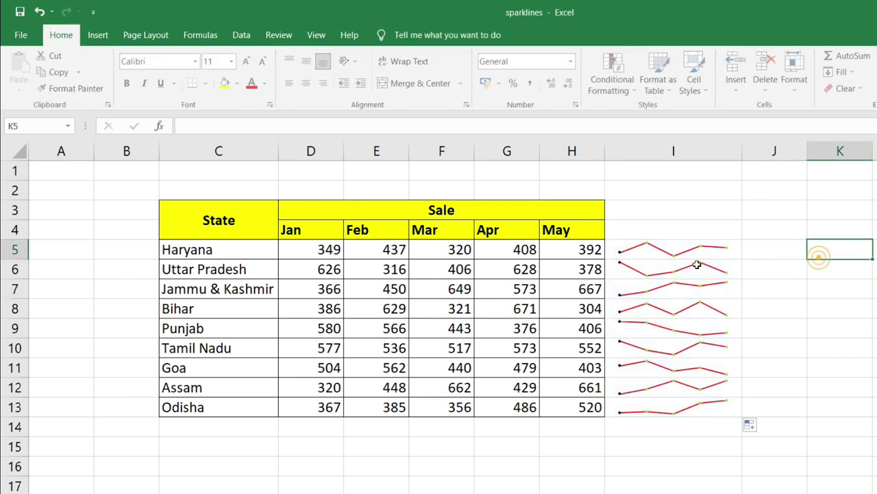
click(653, 252)
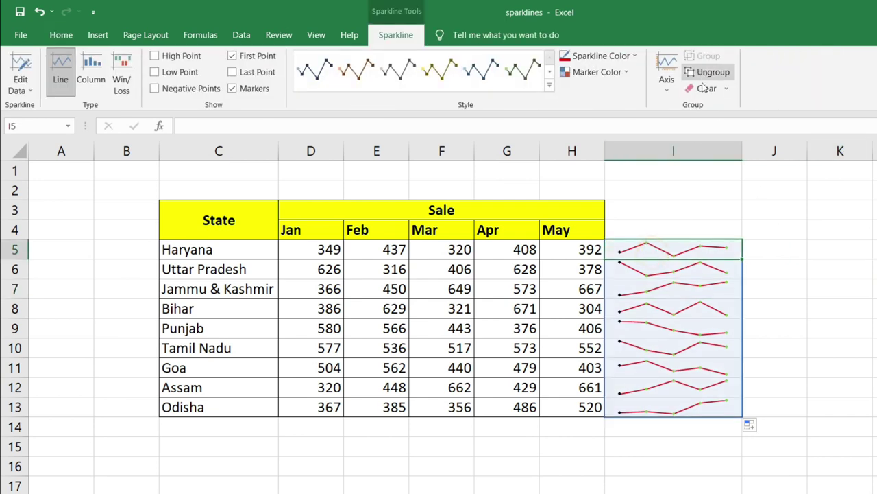
click(785, 255)
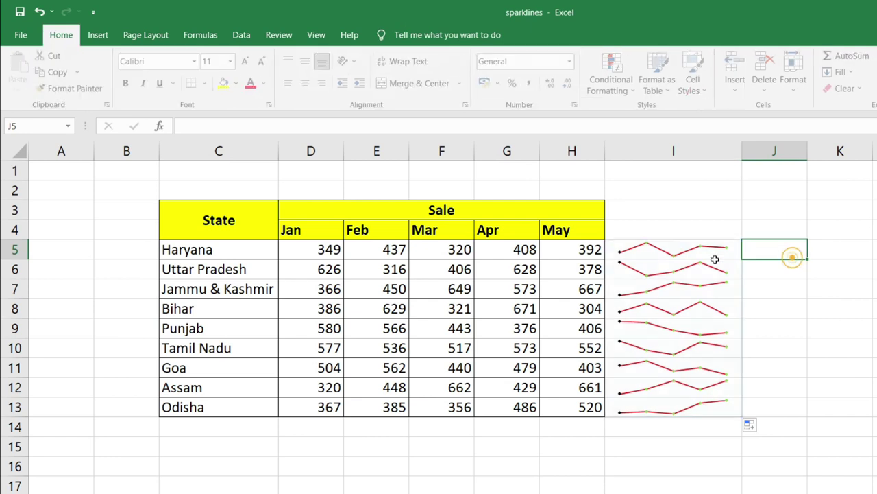
click(685, 251)
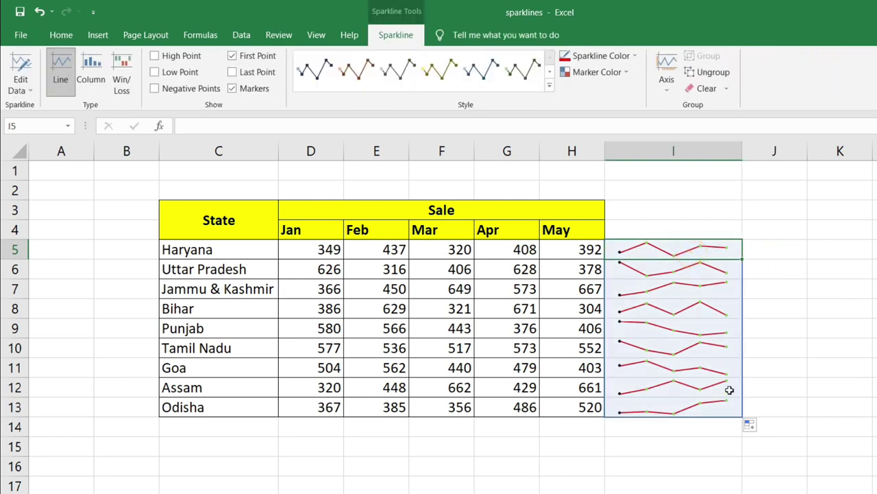
Copy the I5:I13 sparklines into J5:J13, try the Column type on them, then undo it
drag(663, 249, 726, 426)
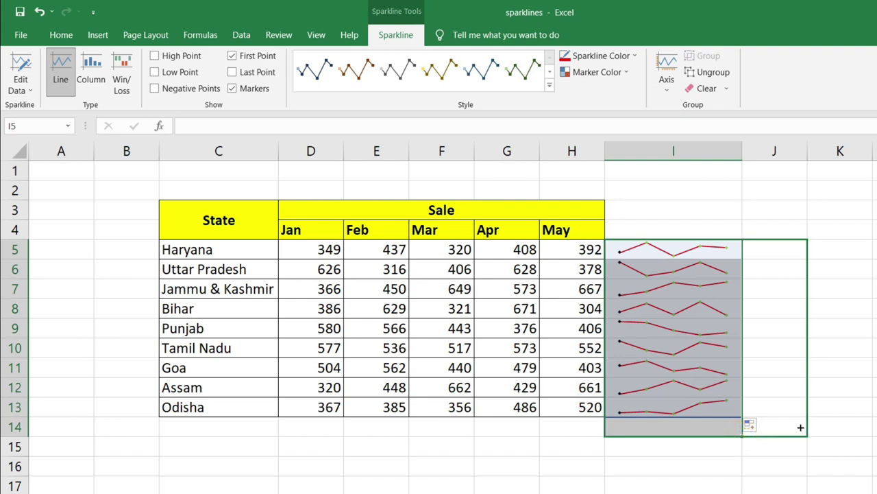
drag(779, 431, 788, 439)
click(841, 251)
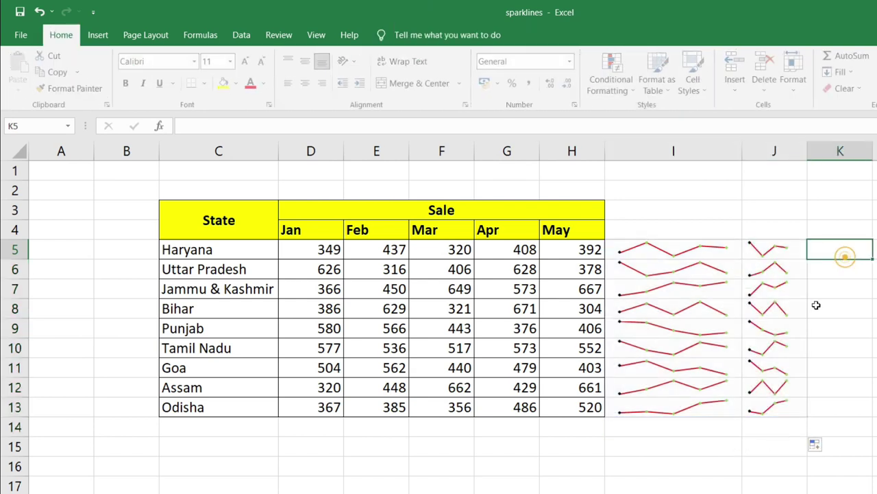
drag(774, 248, 776, 409)
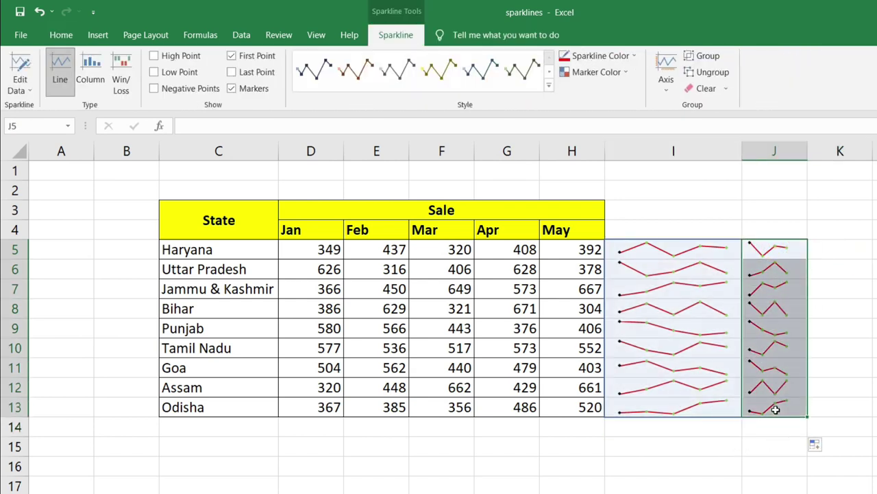
click(89, 65)
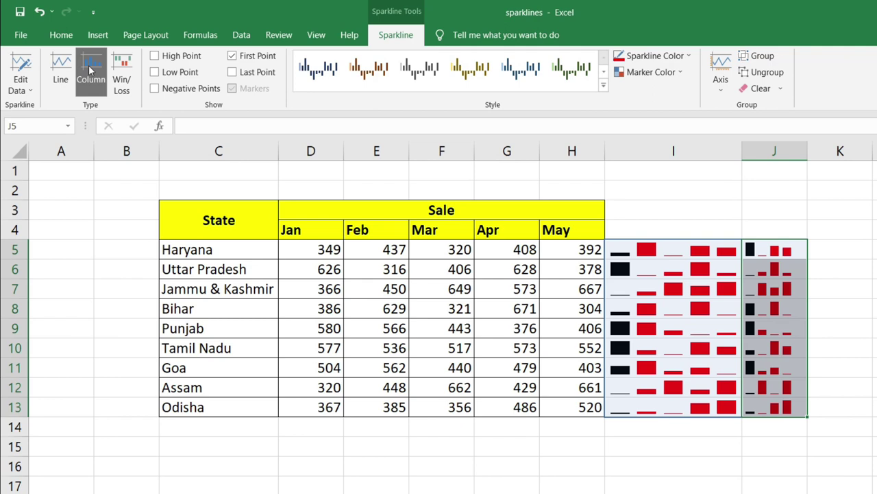
key(ctrl+z)
key(ctrl+z)
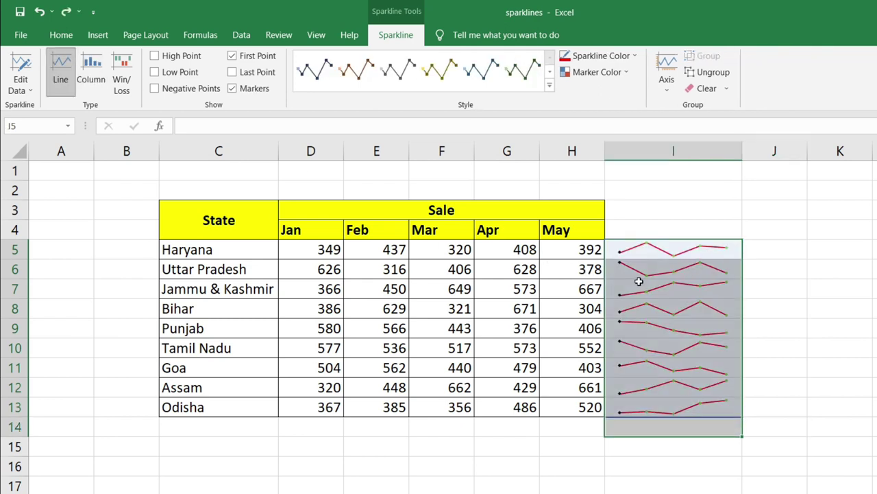
Ungroup the column I line sparklines and select Haryana's sparkline in I5
click(832, 269)
click(673, 250)
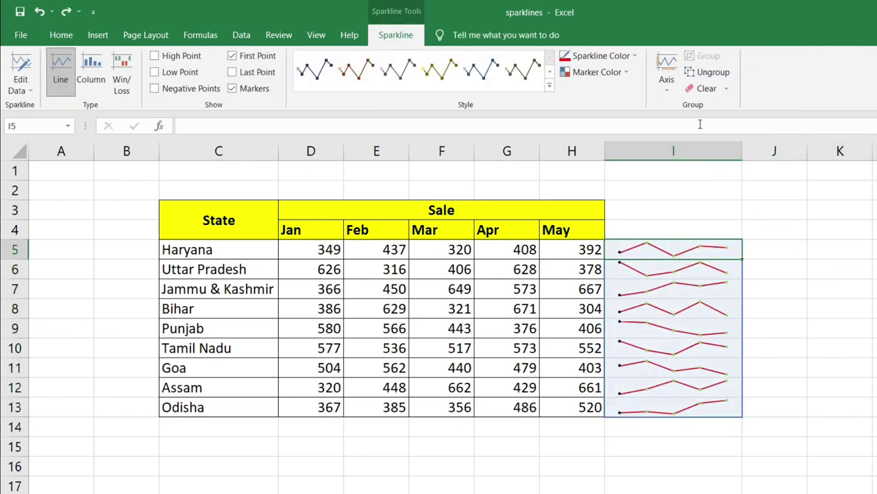
click(713, 79)
click(830, 284)
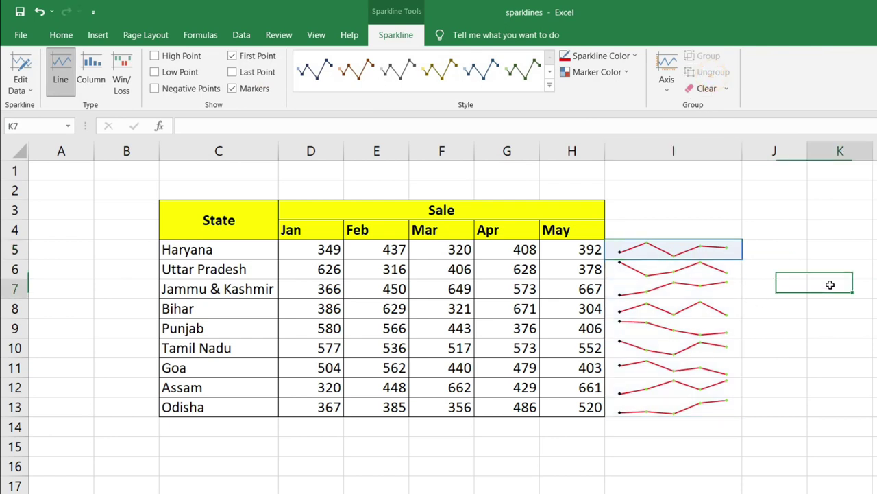
click(685, 248)
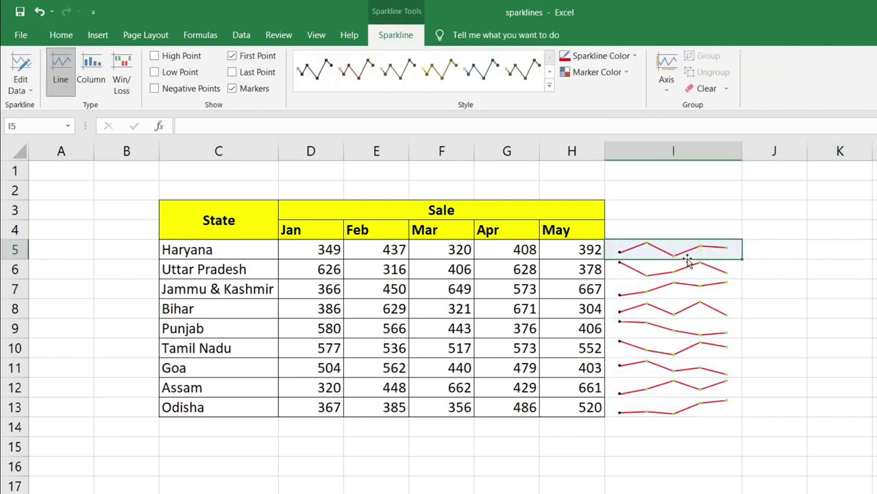
Copy Haryana's sparkline into J5 and separate it from column I's group
click(745, 261)
click(731, 250)
drag(742, 259, 777, 256)
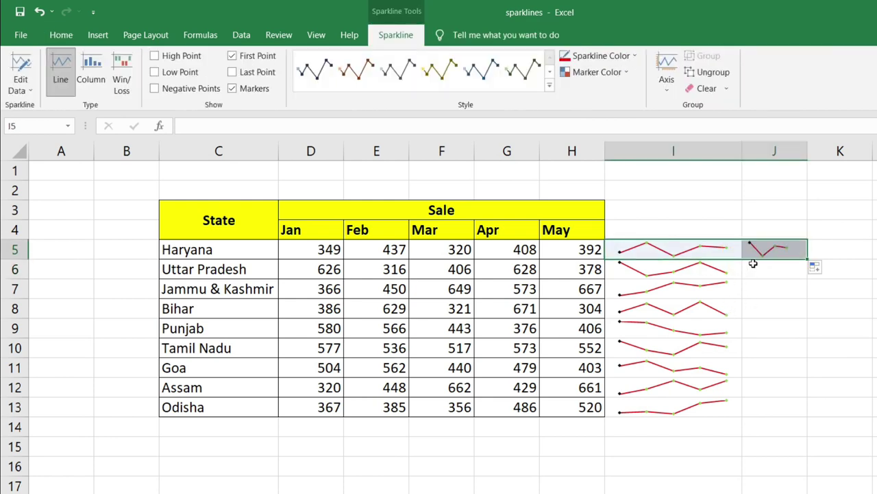
click(792, 305)
click(771, 252)
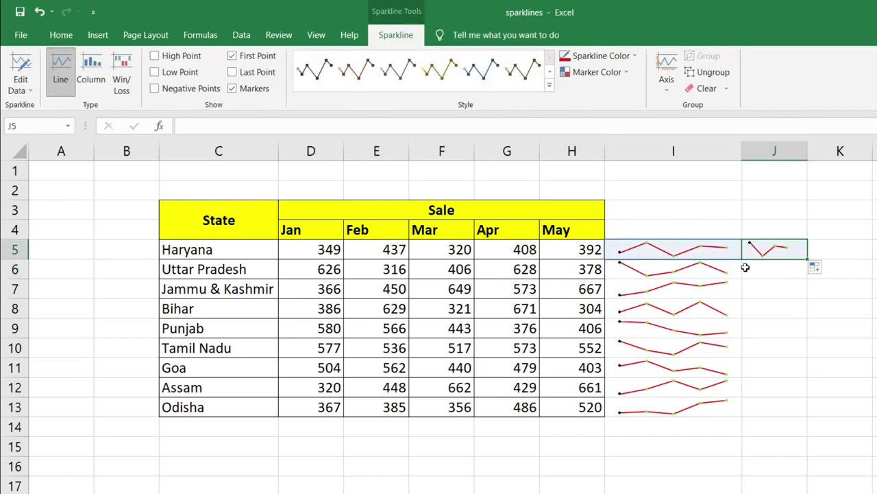
click(706, 72)
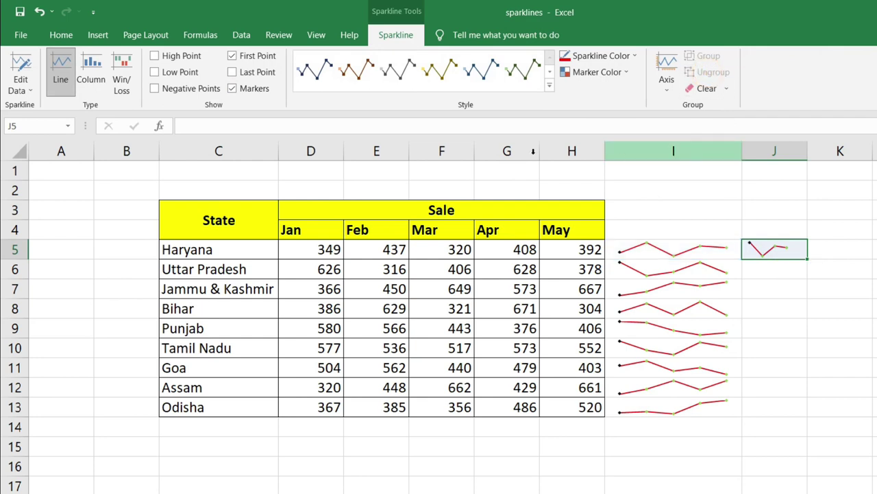
Make J5 a column sparkline, fill it down to J13, and turn off First Point
click(91, 69)
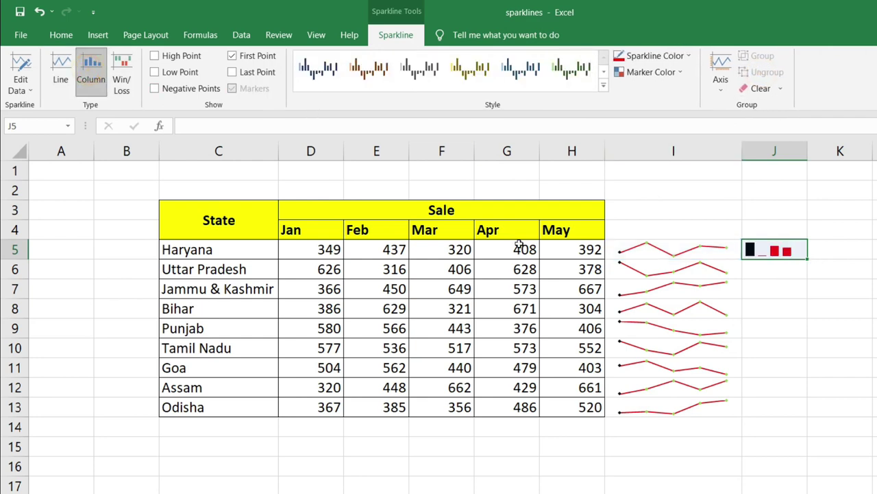
drag(808, 259, 795, 414)
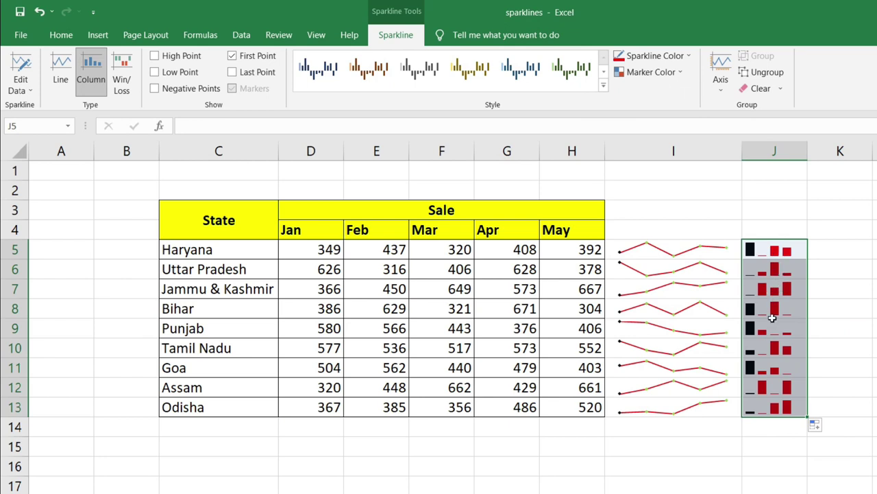
click(245, 57)
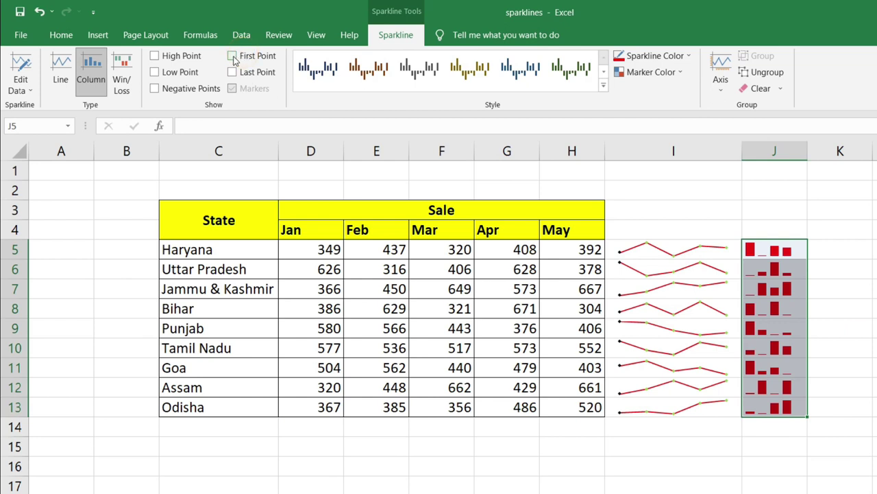
Leave Last Point and High Point unchecked so every column bar stays plain red
click(234, 72)
click(233, 73)
click(157, 59)
click(157, 59)
click(157, 59)
click(157, 59)
click(817, 288)
click(779, 288)
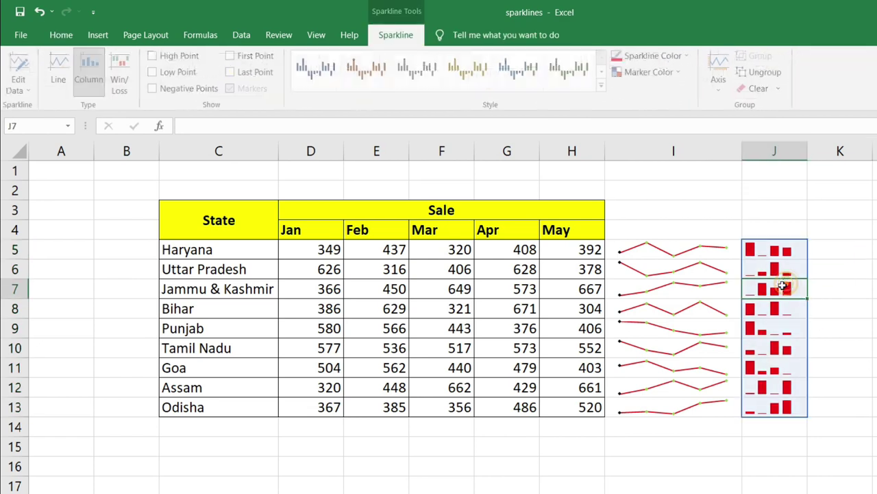
click(662, 246)
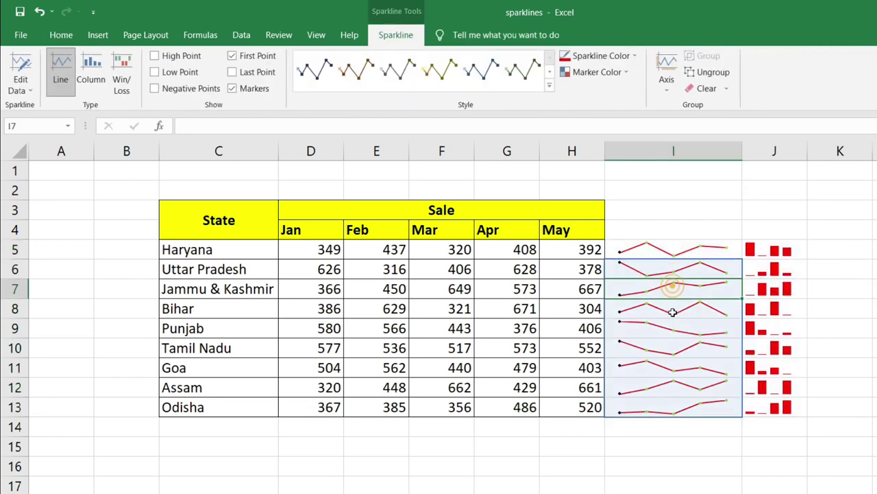
Group the nine line sparklines in I5:I13 into one sparkline group, then check the groups
drag(656, 251, 666, 405)
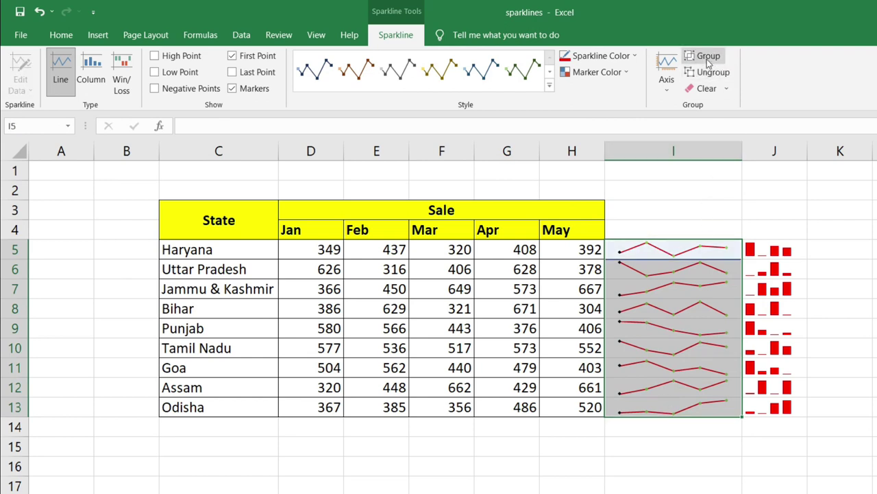
click(707, 59)
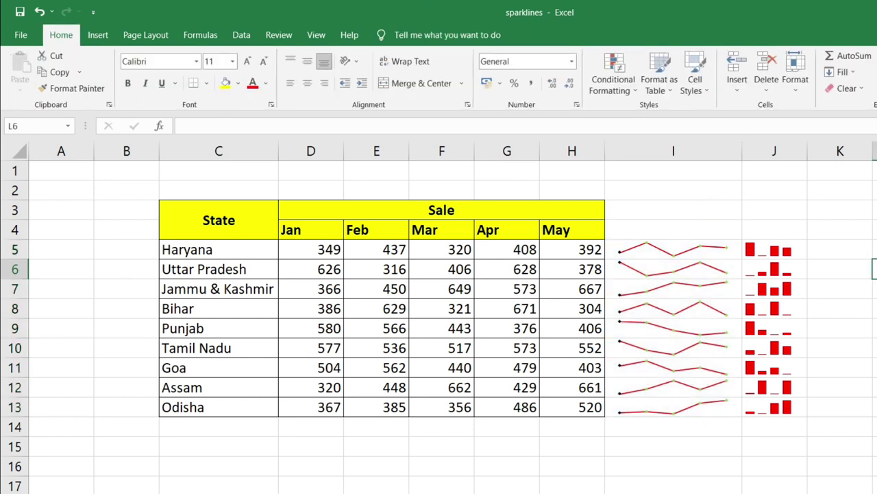
drag(669, 219, 680, 406)
click(875, 347)
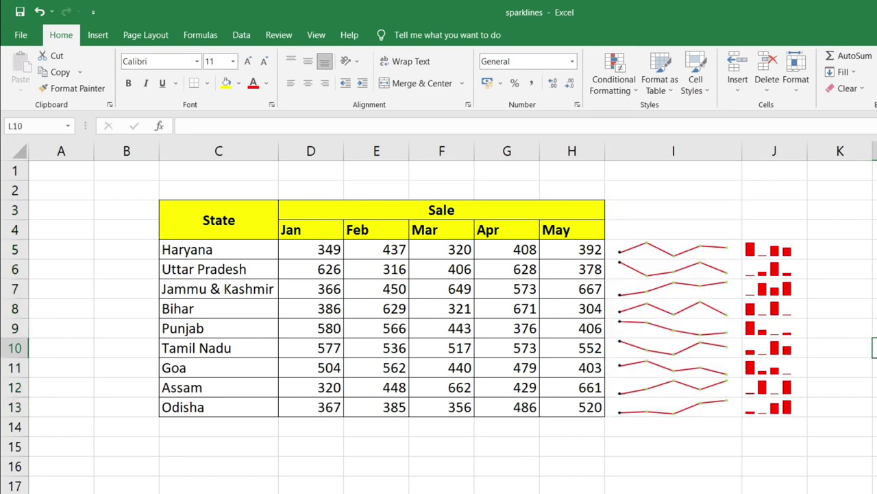
drag(777, 251, 780, 405)
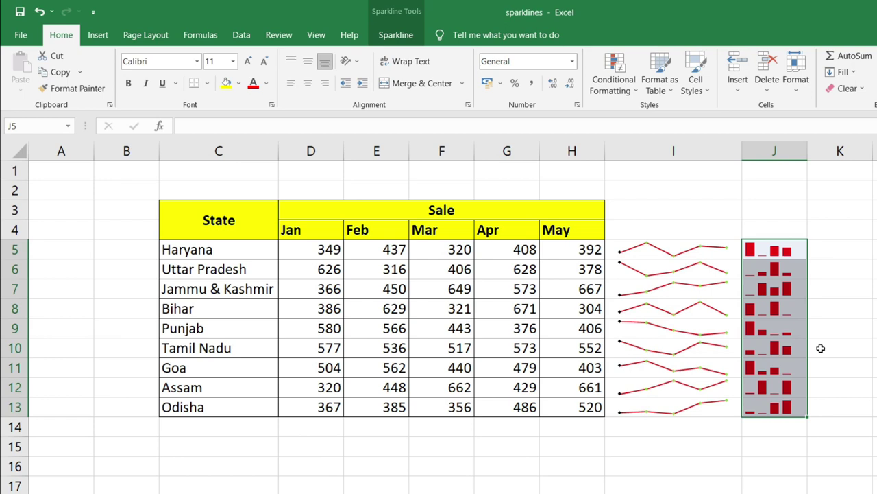
click(872, 309)
click(690, 251)
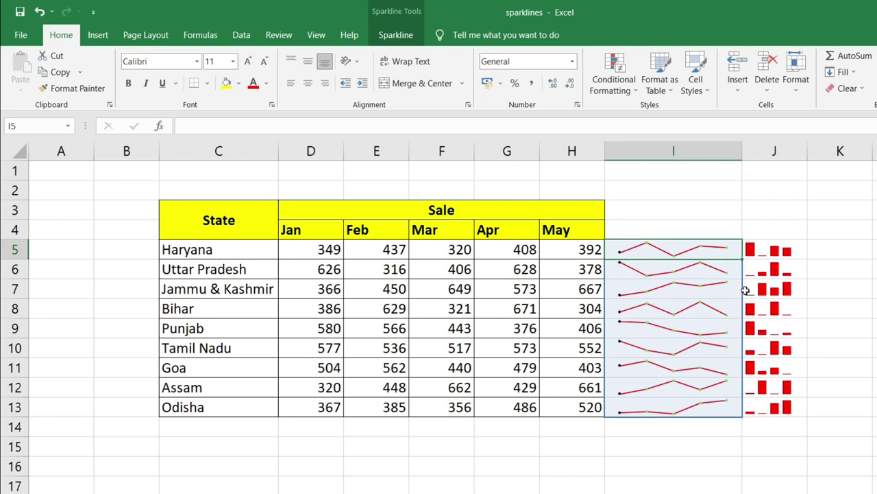
Clear the line sparkline group in column I using Clear Selected Sparkline Groups
click(396, 35)
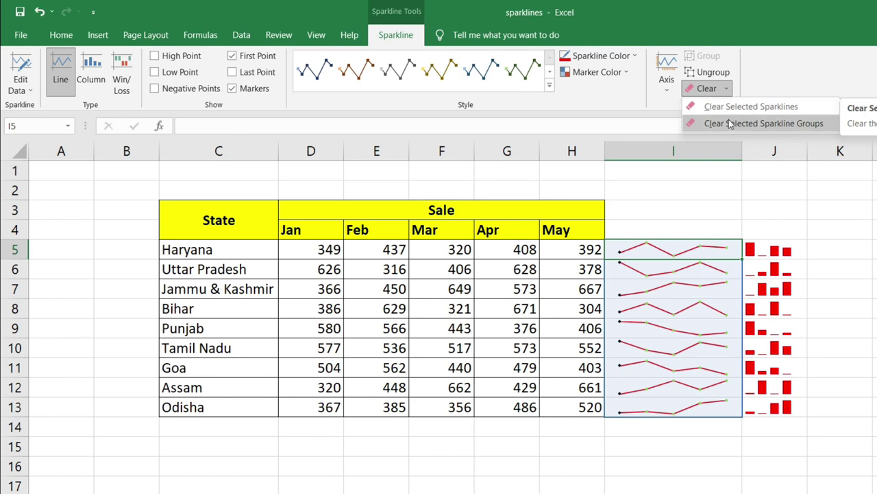
click(785, 125)
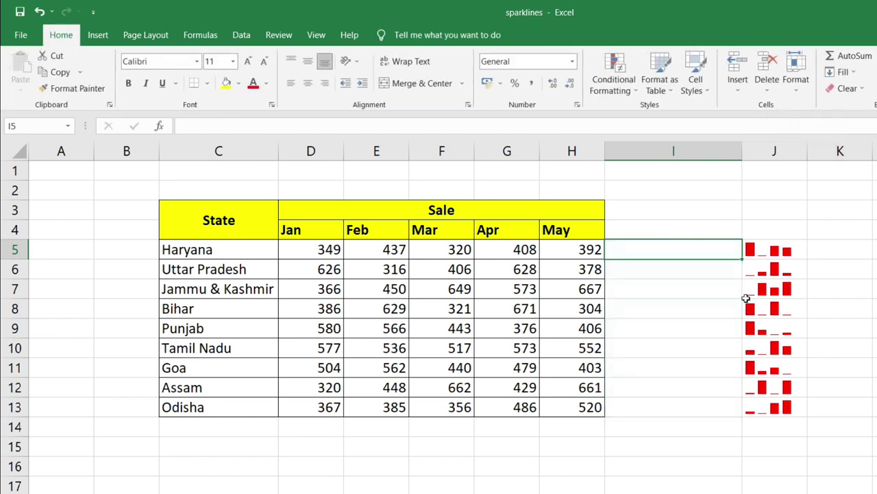
click(855, 270)
Clear the red column sparklines in J5:J13
drag(747, 250, 775, 408)
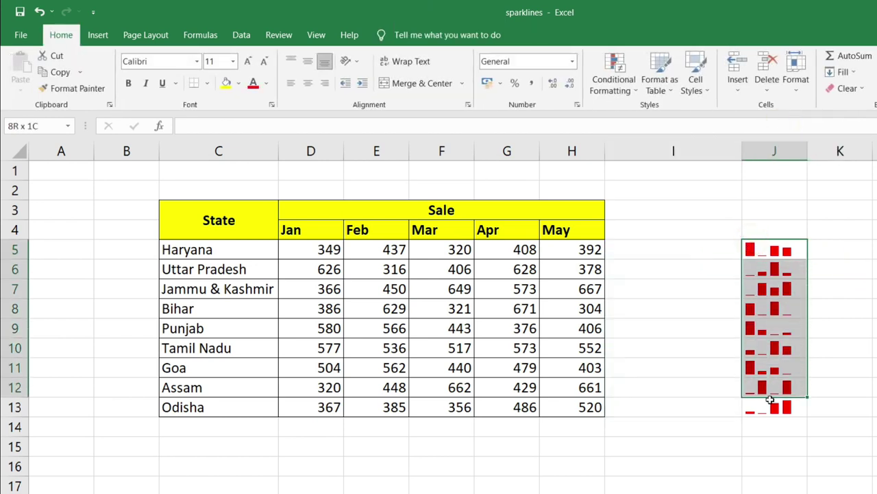
click(398, 35)
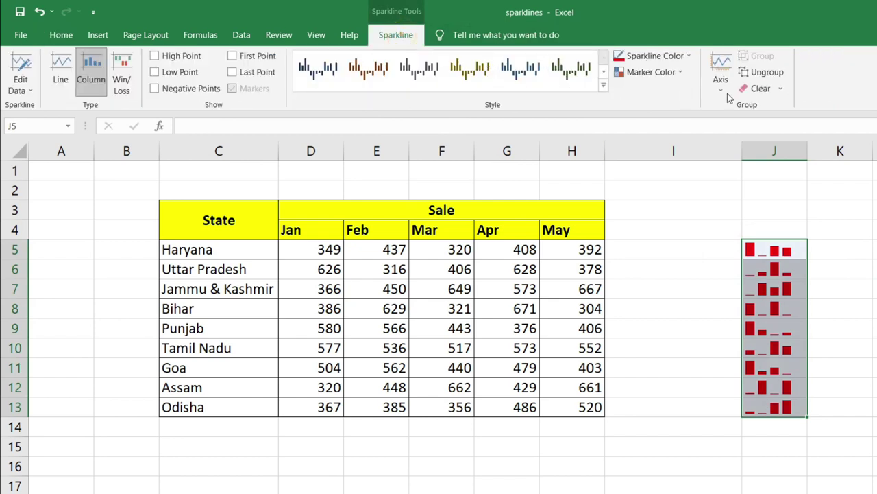
click(763, 87)
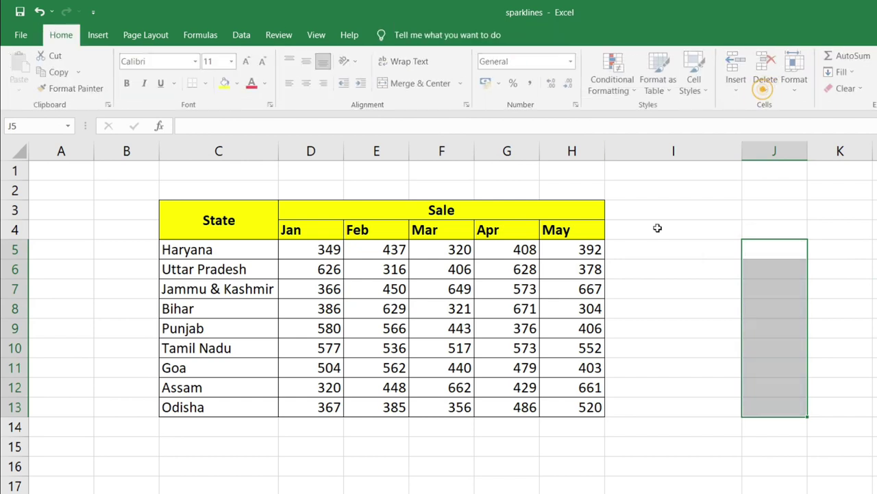
click(694, 218)
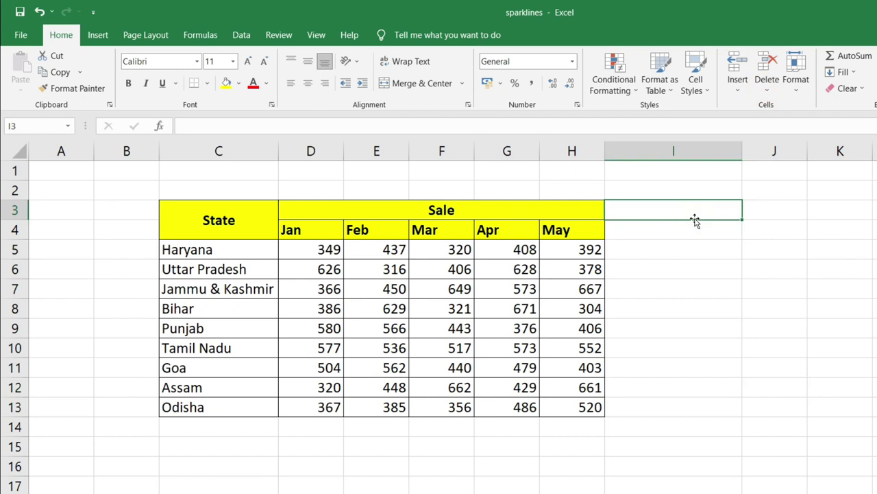